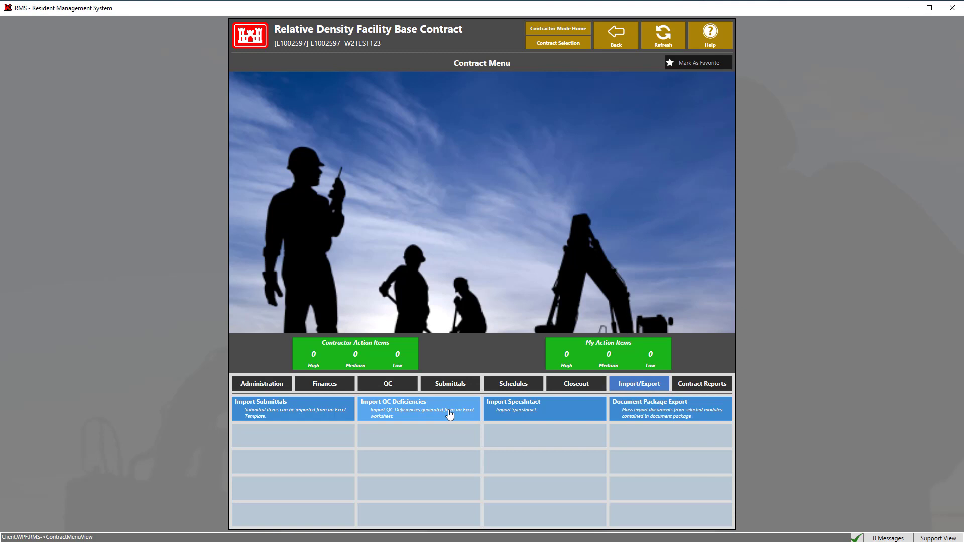
Step: Open the QC deficiencies import page and download its Excel template
{"action": "left_click", "coordinate": [452, 413]}
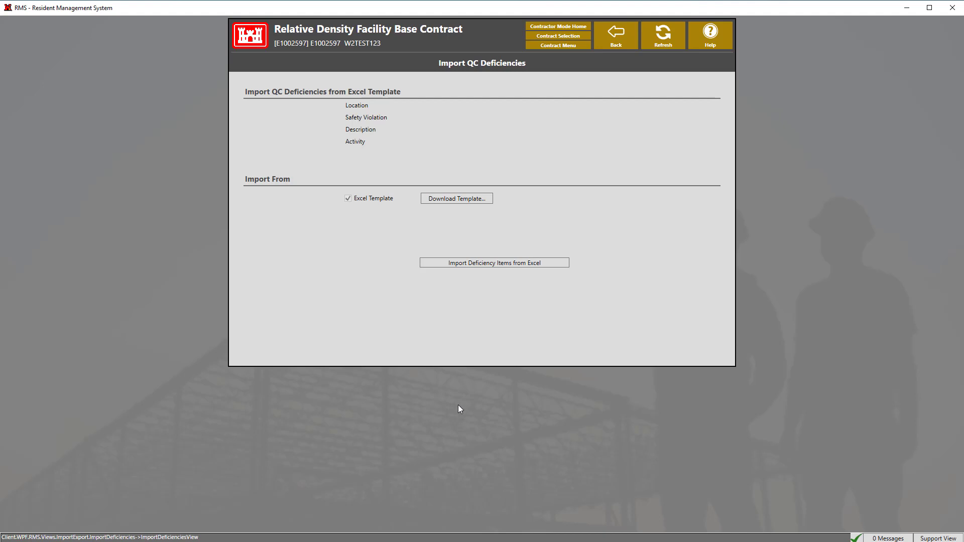
{"action": "left_click", "coordinate": [480, 203]}
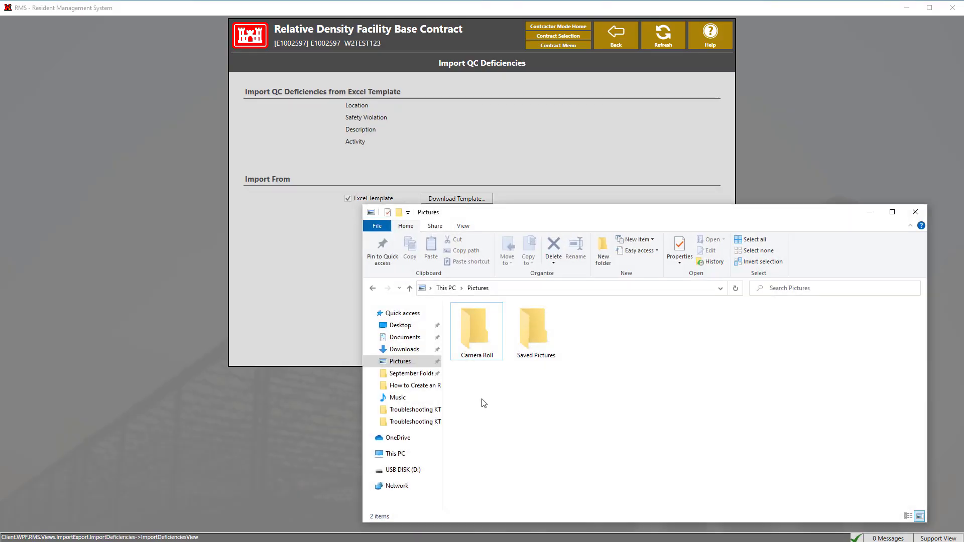
Step: Extract the downloaded QAQC_DEFICIENCY_TEMPLATE archive from the Downloads folder into its default destination
{"action": "left_click", "coordinate": [414, 351]}
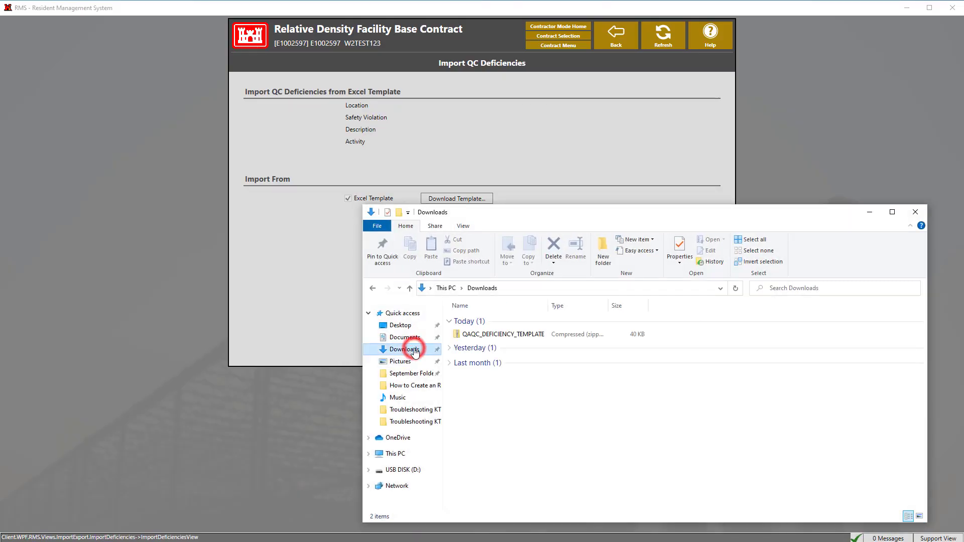
{"action": "left_click", "coordinate": [515, 336]}
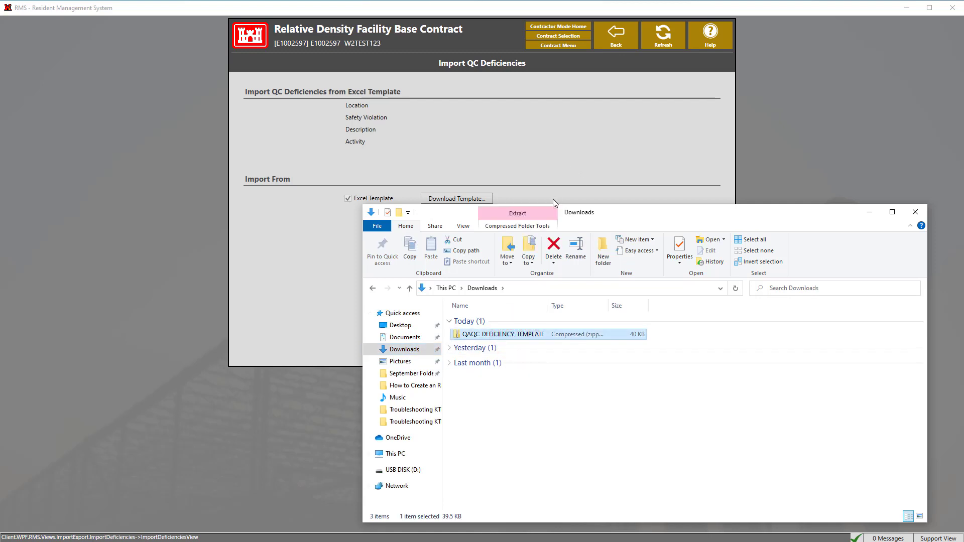
{"action": "left_click", "coordinate": [546, 219]}
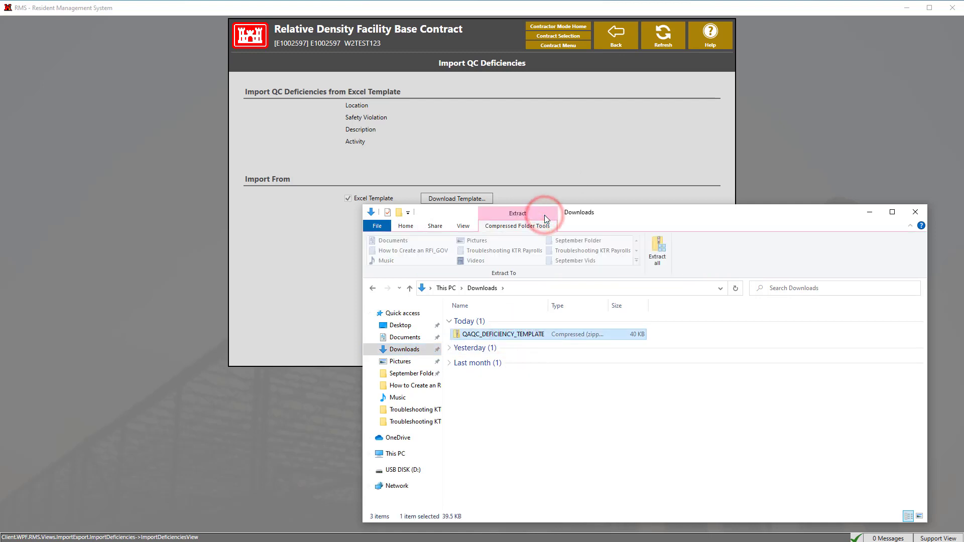
{"action": "left_click", "coordinate": [661, 251]}
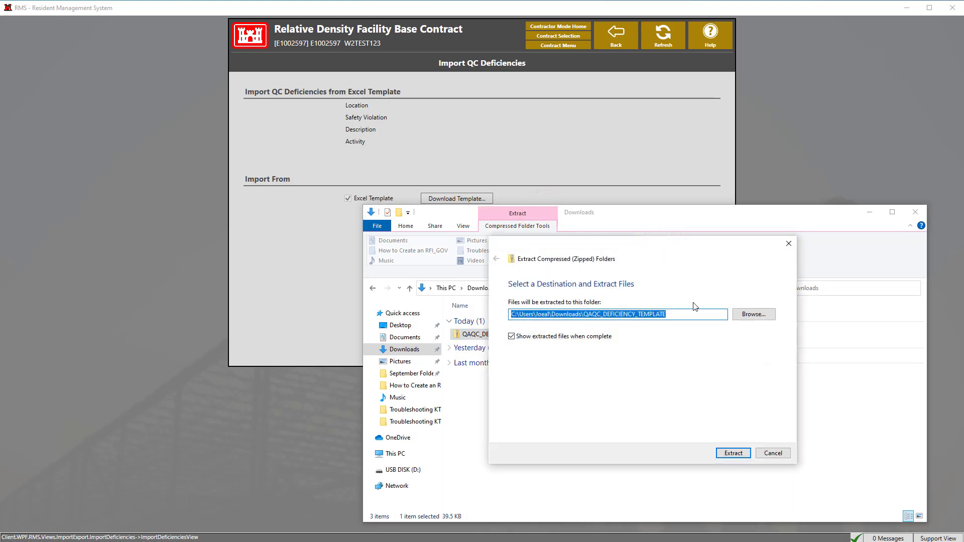
{"action": "left_click", "coordinate": [742, 454]}
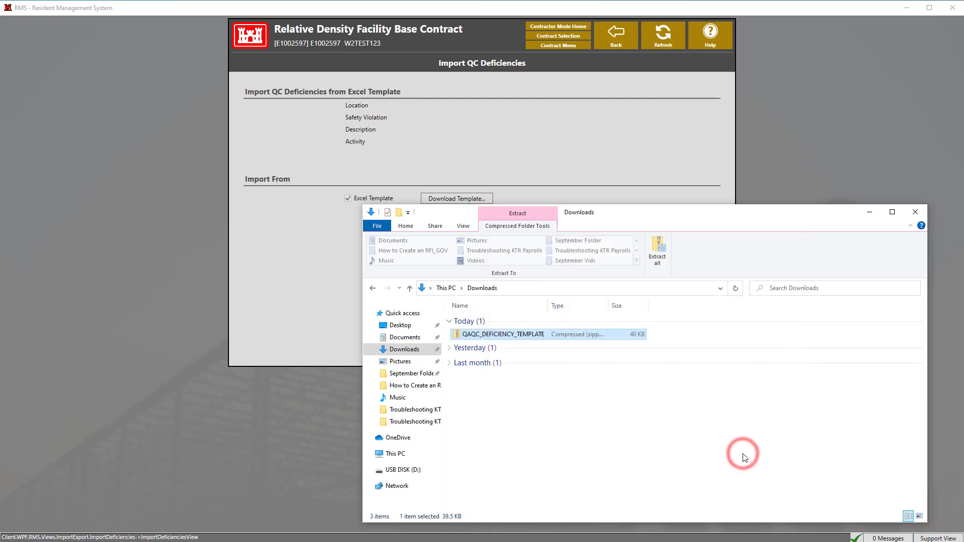
Step: Open the extracted QAQCDeficiencyTemplate_ver1_final workbook in Excel and read the instructions note on its red Button cell
{"action": "left_click", "coordinate": [556, 355]}
{"action": "double_click", "coordinate": [555, 355]}
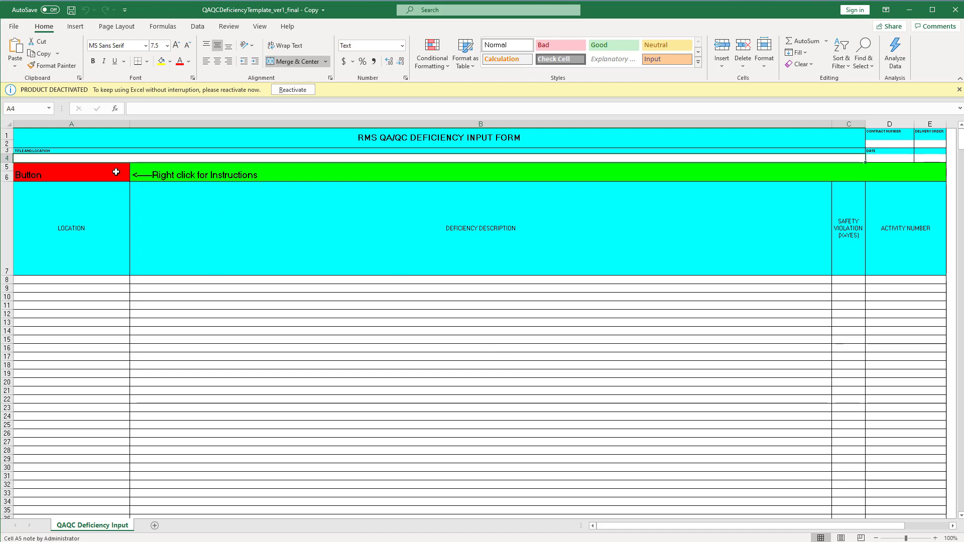
{"action": "mouse_move", "coordinate": [116, 174]}
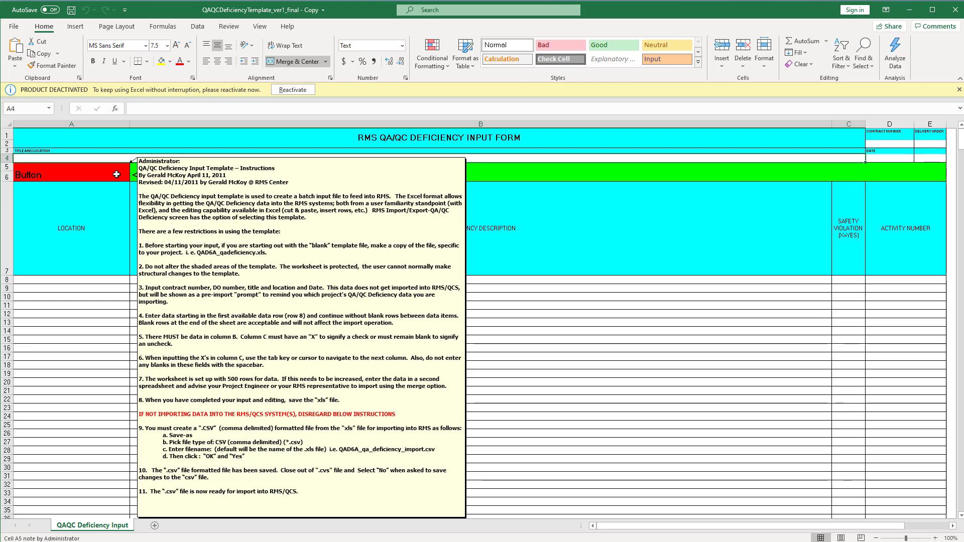
Step: Open the completed deficiency workbook QCD1A_qadeficiency_import.xls from the Desktop folder
{"action": "key", "text": "alt+Tab"}
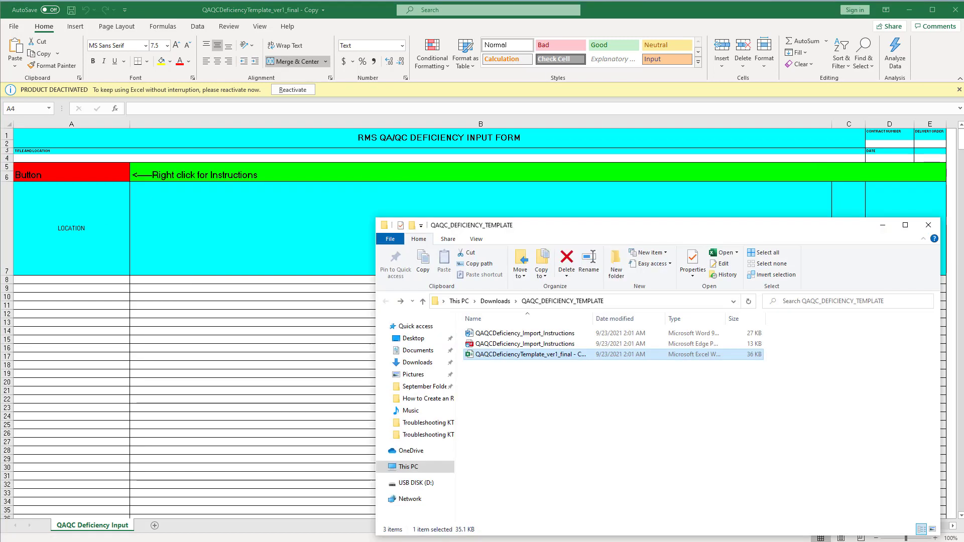
{"action": "left_click", "coordinate": [425, 341]}
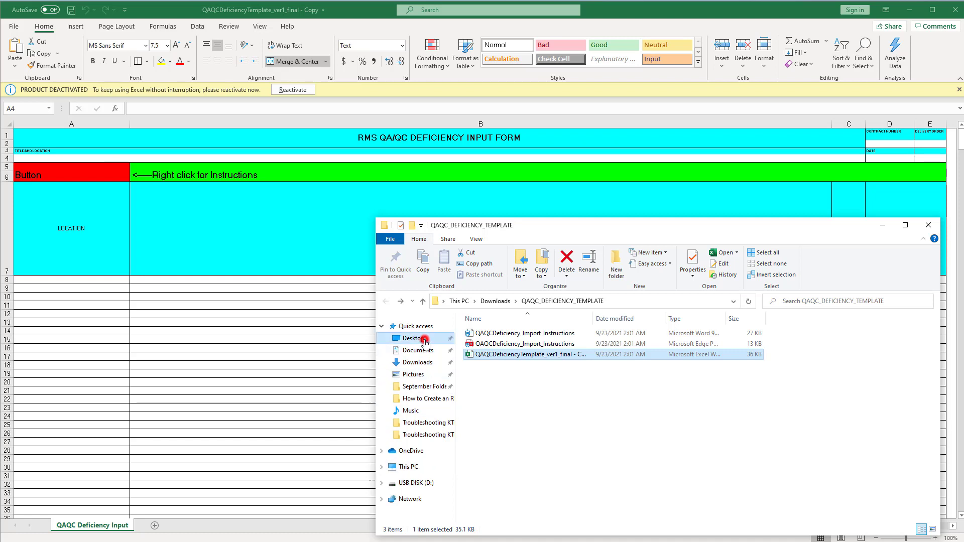
{"action": "left_click", "coordinate": [485, 347]}
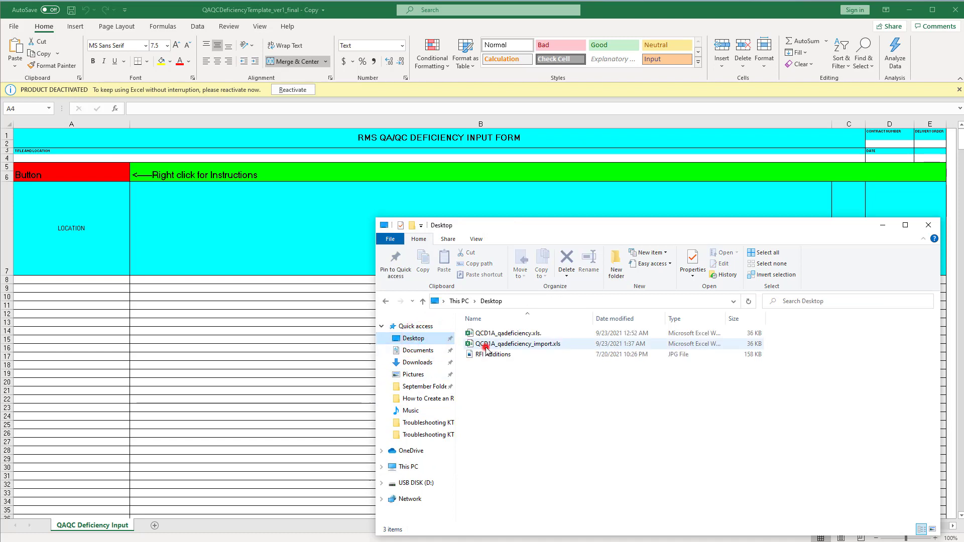
{"action": "double_click", "coordinate": [485, 346]}
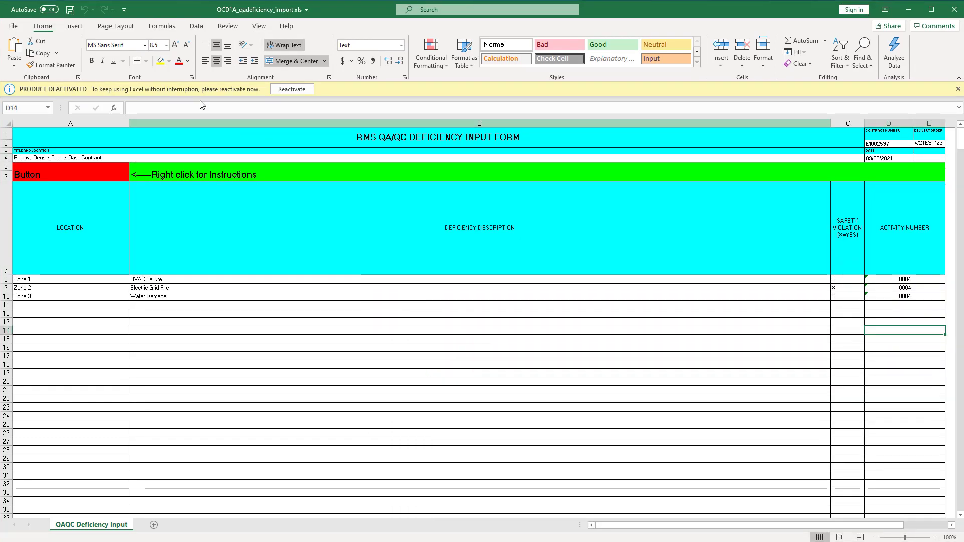
Step: Save the workbook to the Desktop as QCD1A_qadeficiency_import.xls in Excel Workbook (*.xlsx) format, replacing the existing file
{"action": "left_click", "coordinate": [23, 26]}
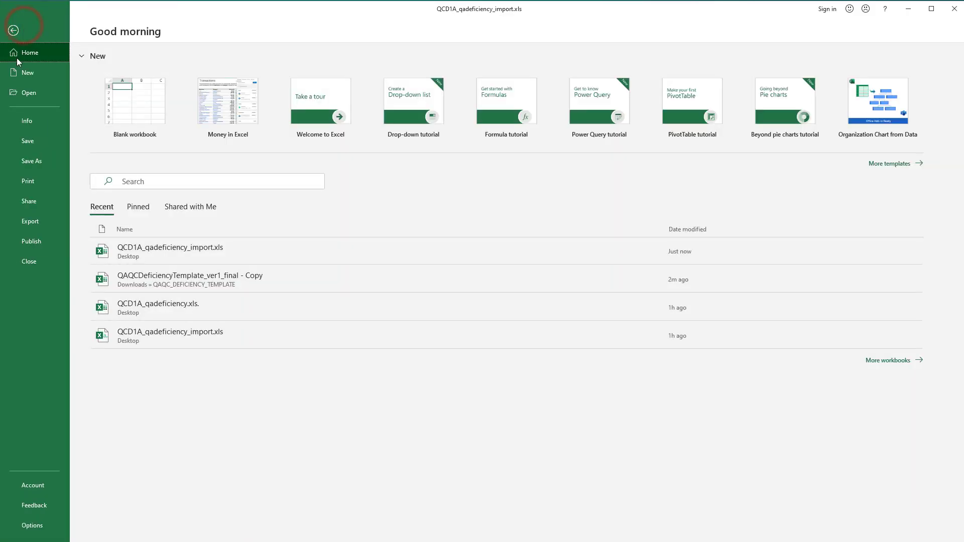
{"action": "left_click", "coordinate": [31, 161]}
{"action": "left_click", "coordinate": [364, 92]}
{"action": "left_click", "coordinate": [319, 104]}
{"action": "left_click", "coordinate": [641, 91]}
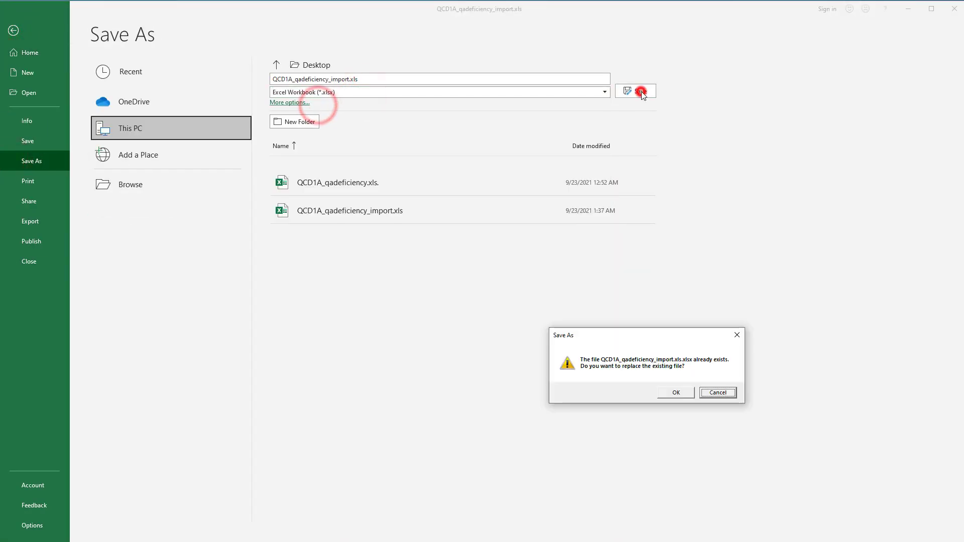
{"action": "left_click", "coordinate": [678, 391]}
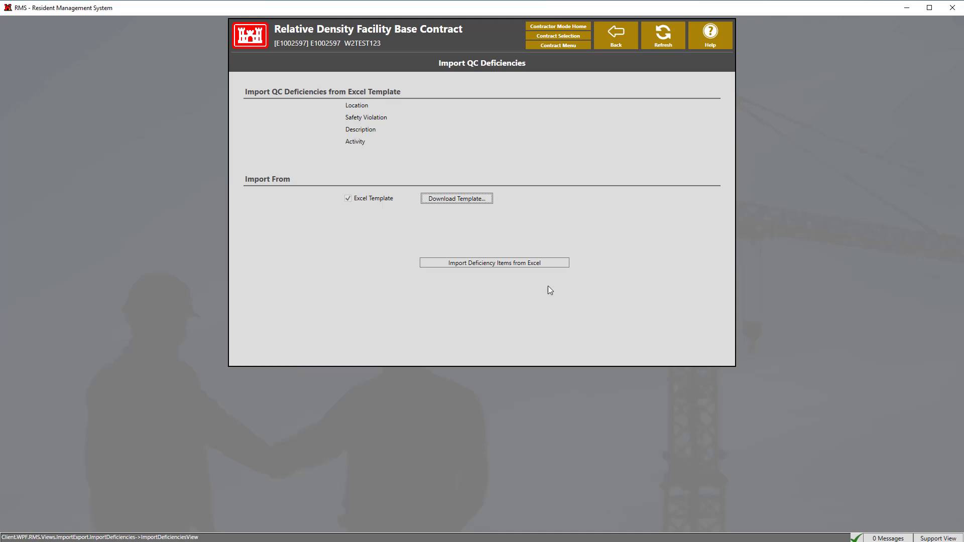
Step: In RMS, import the deficiency items from the Excel file QCD1A_qadeficiency_import.xls on the Desktop
{"action": "left_click", "coordinate": [521, 263]}
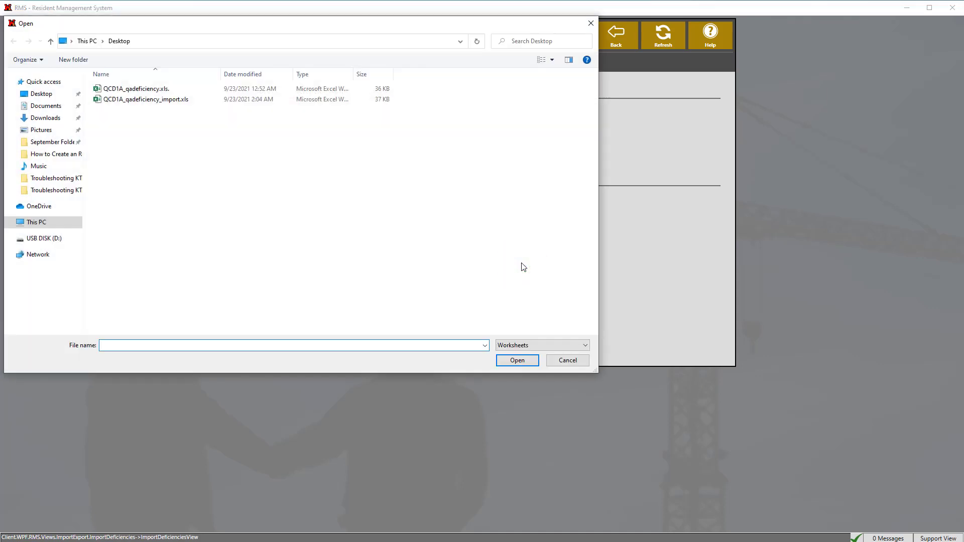
{"action": "left_click", "coordinate": [166, 99]}
{"action": "left_click", "coordinate": [516, 360]}
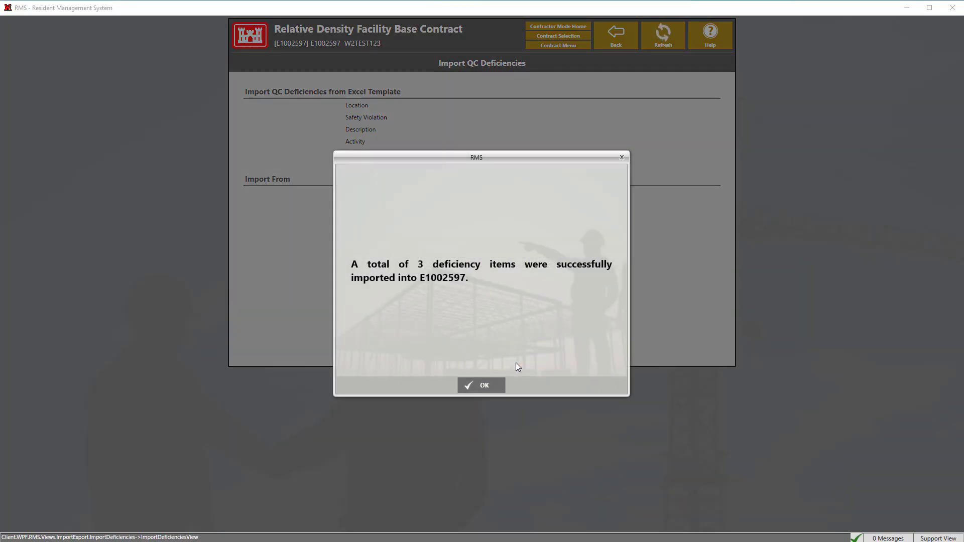
{"action": "left_click", "coordinate": [498, 391]}
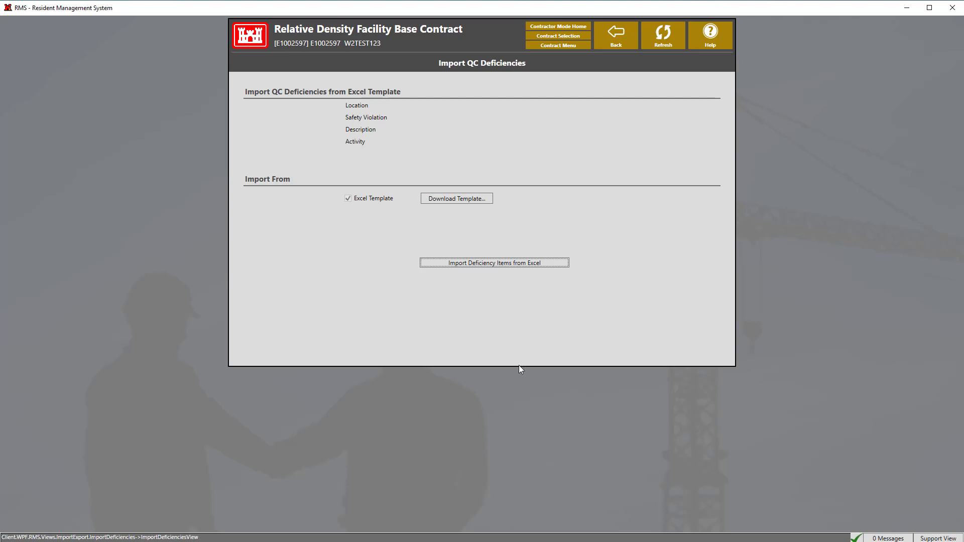
Step: Return to the contract menu and open QC daily report No. 223 dated 09/06/2021
{"action": "left_click", "coordinate": [574, 46]}
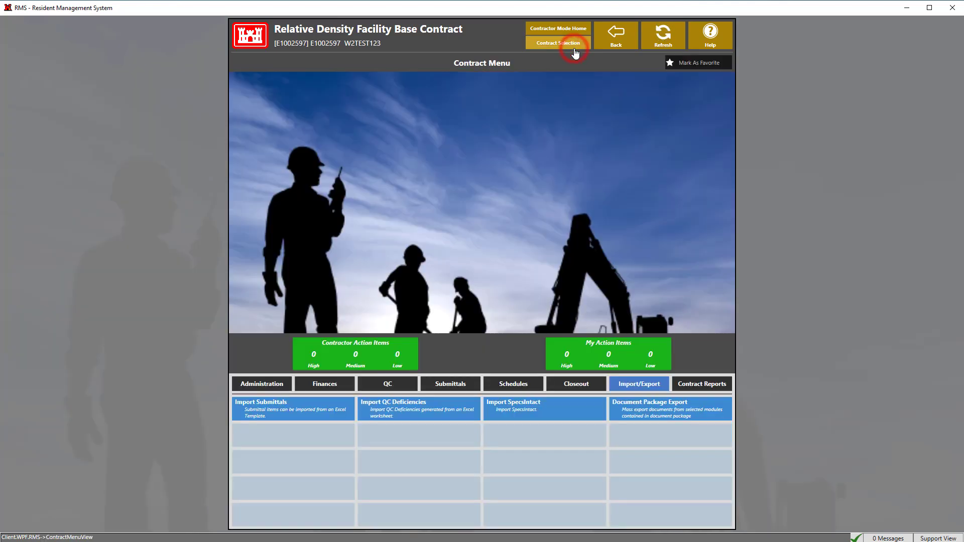
{"action": "left_click", "coordinate": [379, 383]}
{"action": "left_click", "coordinate": [381, 410]}
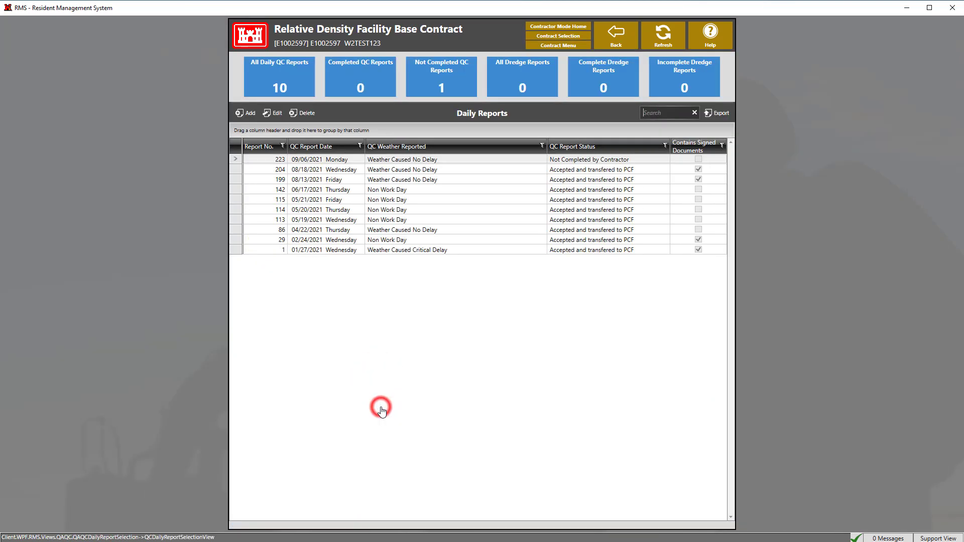
{"action": "double_click", "coordinate": [364, 160]}
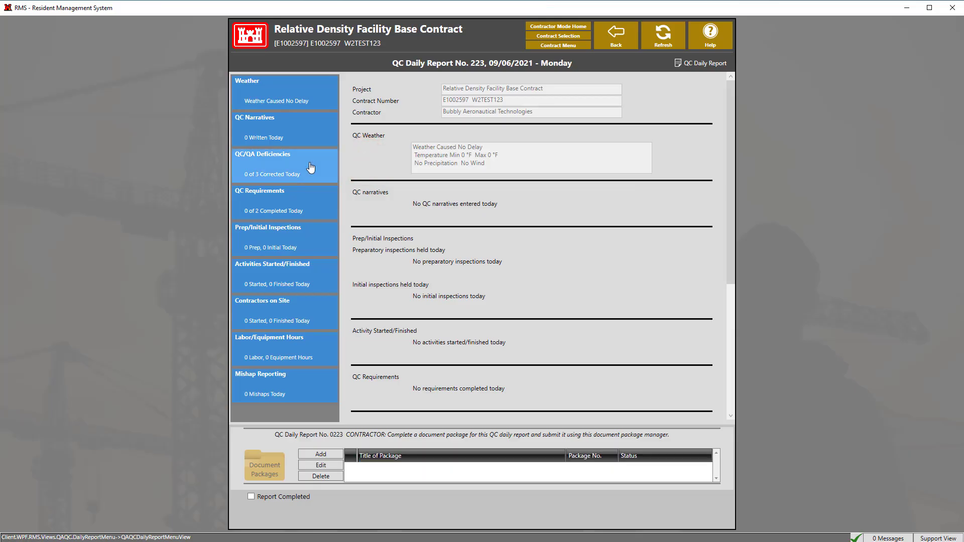
Step: Show the daily report's QC/QA deficiencies and open item QC-00001 for editing
{"action": "left_click", "coordinate": [311, 168]}
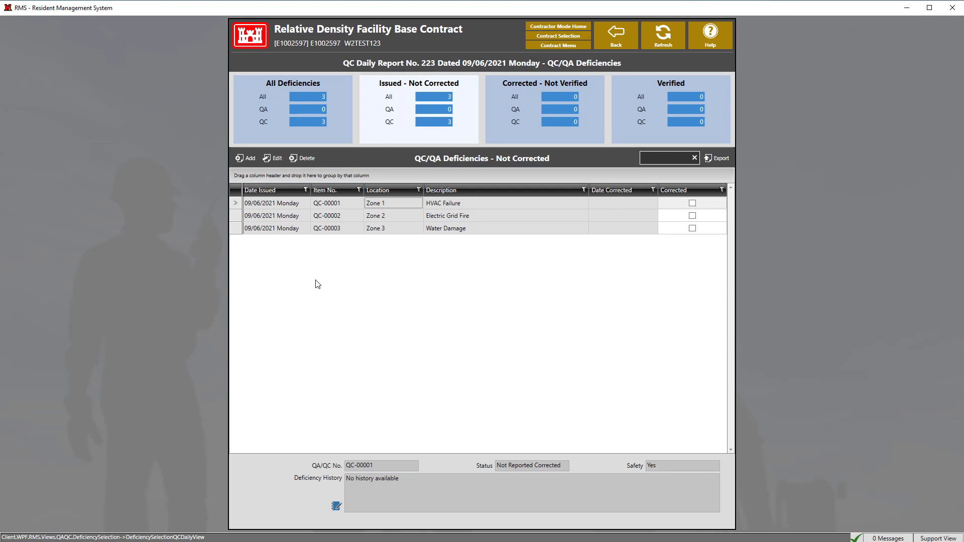
{"action": "left_click", "coordinate": [340, 203]}
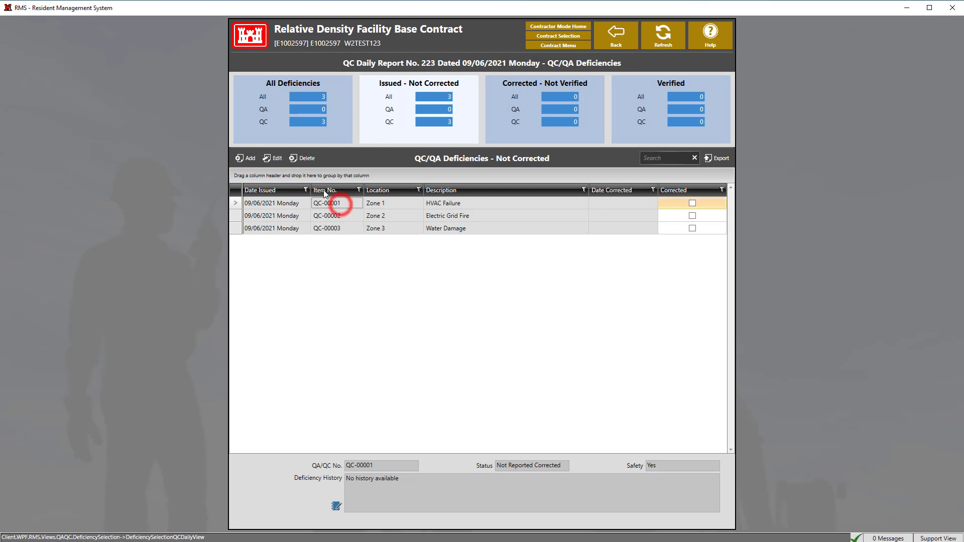
{"action": "left_click", "coordinate": [268, 159]}
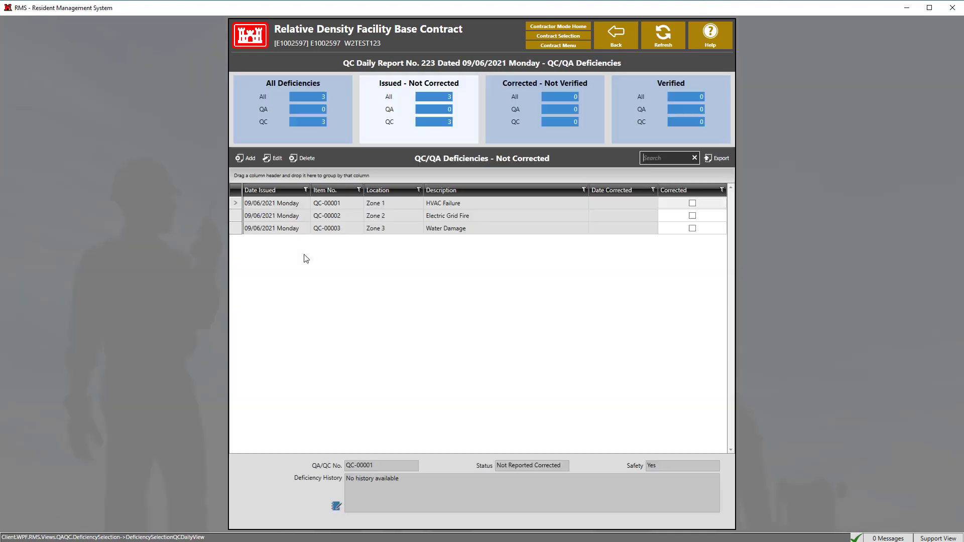
Step: Add a new QC deficiency to the daily report and set its location to Tent
{"action": "left_click", "coordinate": [247, 158]}
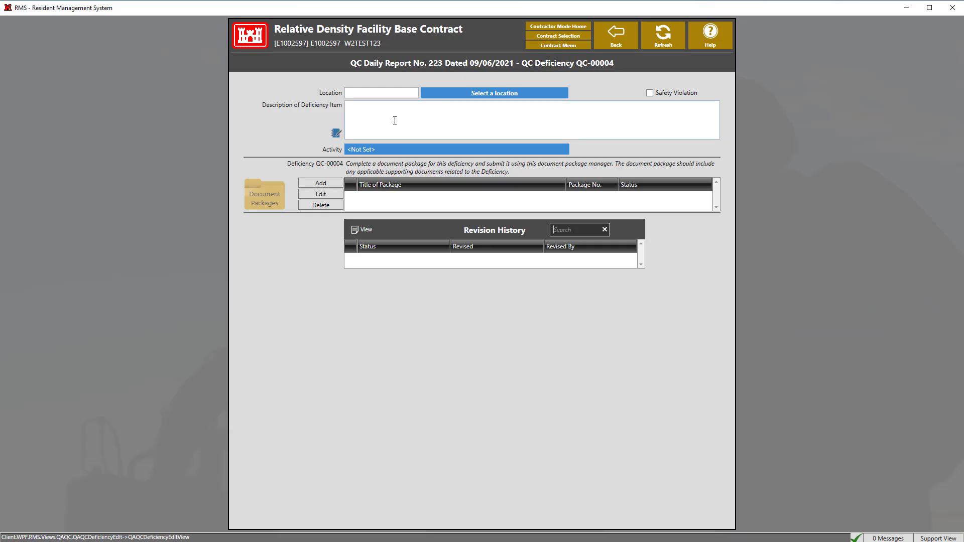
{"action": "left_click", "coordinate": [372, 96]}
{"action": "type", "text": "Tent"}
{"action": "left_click", "coordinate": [494, 94]}
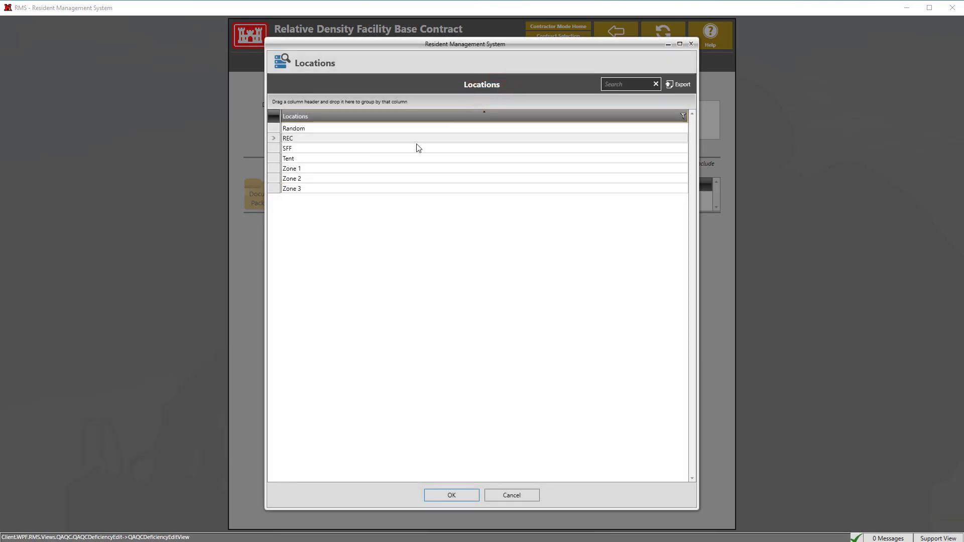
{"action": "left_click", "coordinate": [385, 158]}
{"action": "left_click", "coordinate": [451, 497]}
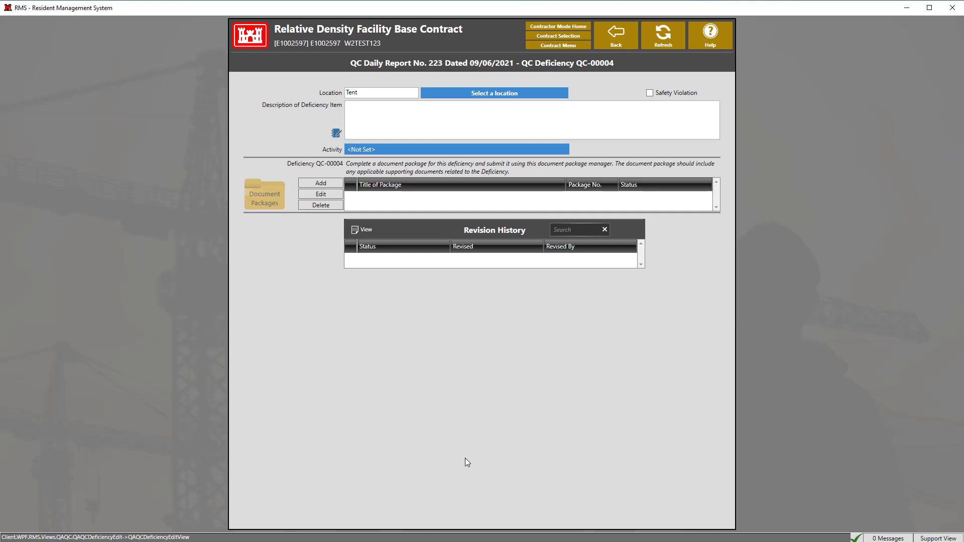
Step: Flag the new deficiency as a safety violation and describe it as "Tent Pole Failure"
{"action": "left_click", "coordinate": [654, 95]}
{"action": "left_click", "coordinate": [642, 114]}
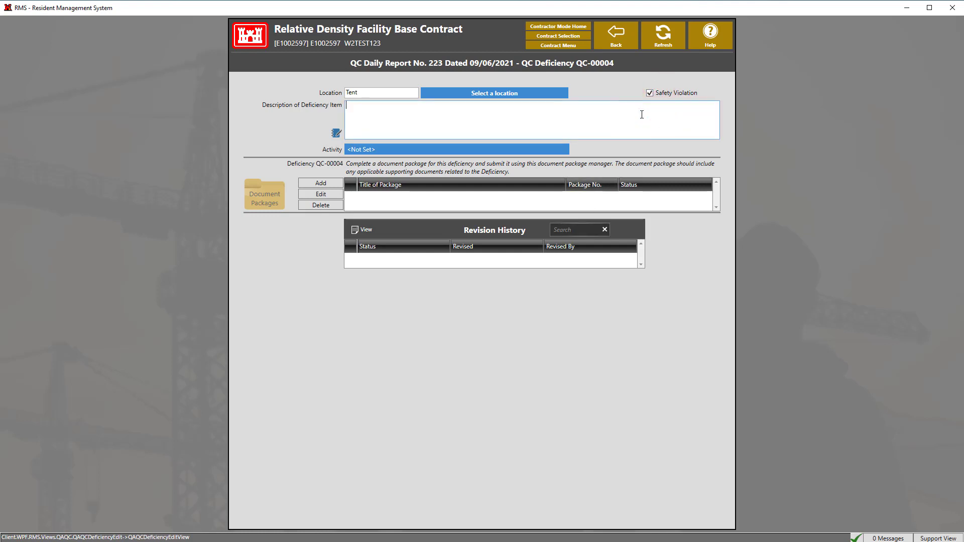
{"action": "type", "text": "Tent Pole Failure"}
Step: Assign activity 0005 - Equipment Order to the new deficiency and return to the deficiencies list
{"action": "left_click", "coordinate": [560, 149]}
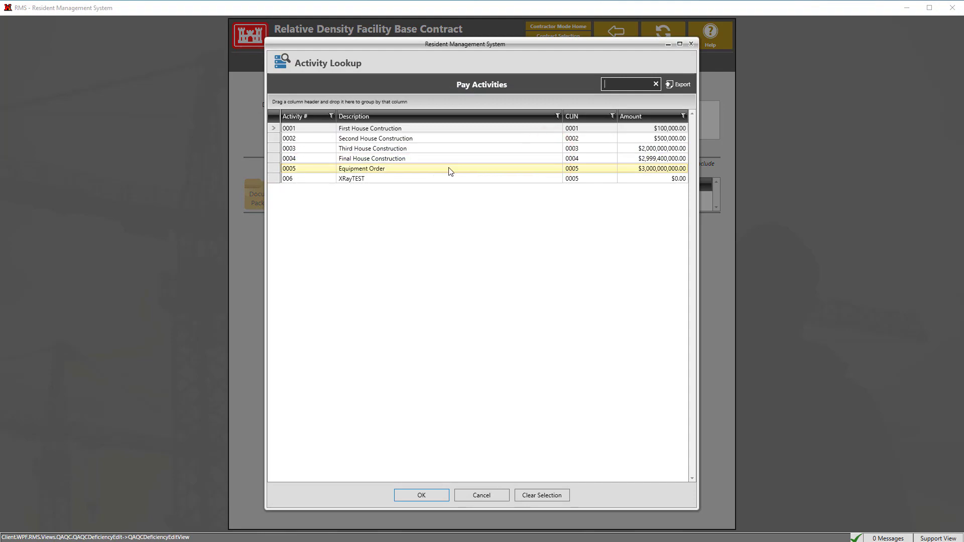
{"action": "double_click", "coordinate": [449, 169]}
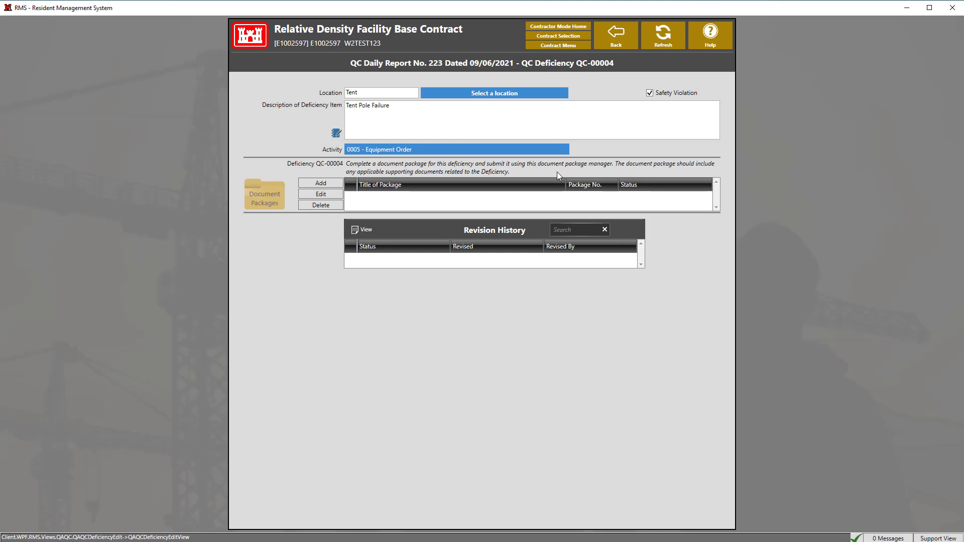
{"action": "left_click", "coordinate": [622, 44]}
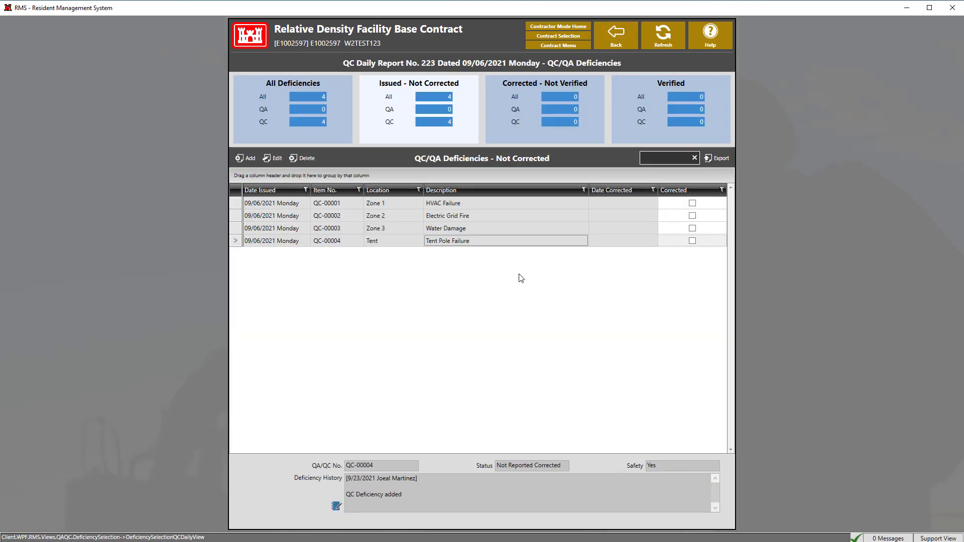
Step: Mark the Water Damage deficiency QC-00003 as corrected, with the corrective action comment "Repairs Made"
{"action": "left_click", "coordinate": [693, 228]}
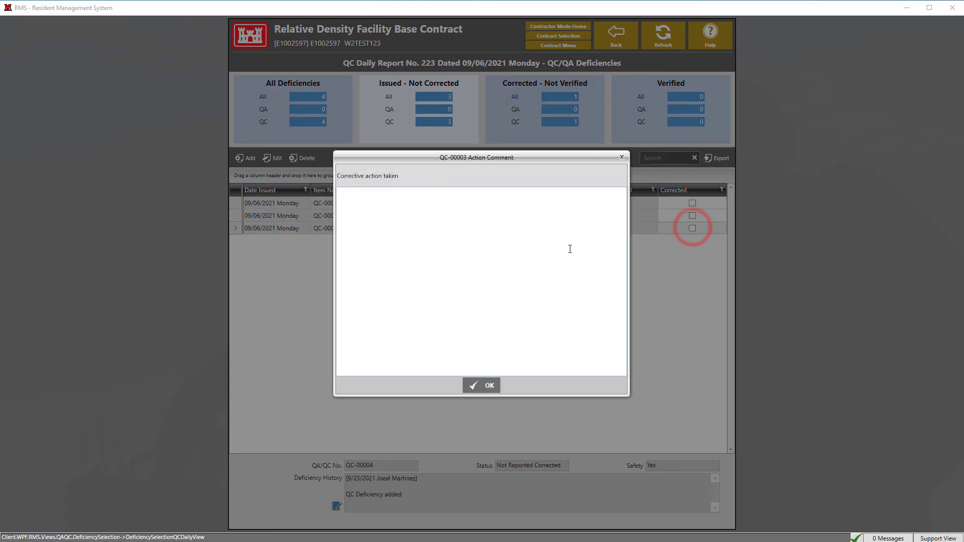
{"action": "left_click", "coordinate": [558, 247]}
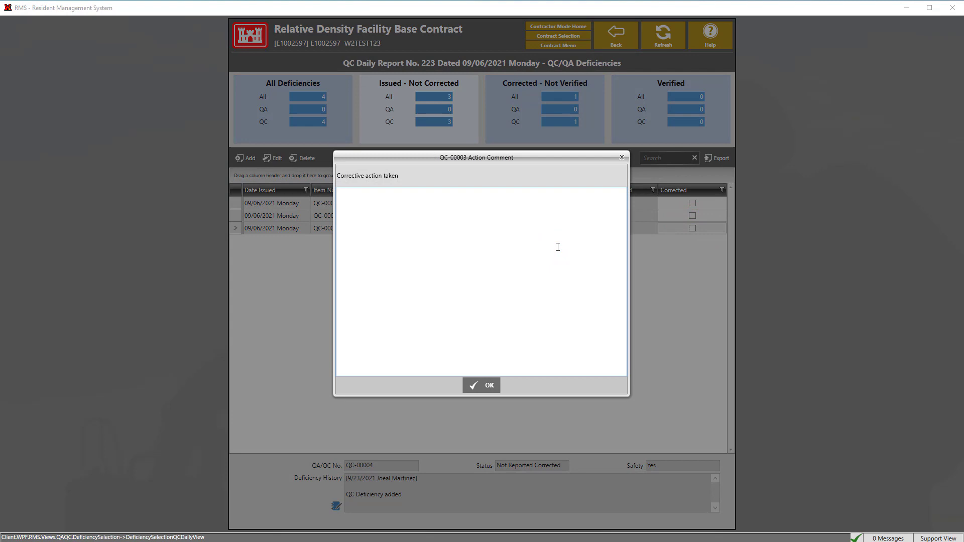
{"action": "left_click", "coordinate": [557, 247]}
{"action": "type", "text": "Repairs Made"}
{"action": "left_click", "coordinate": [490, 384]}
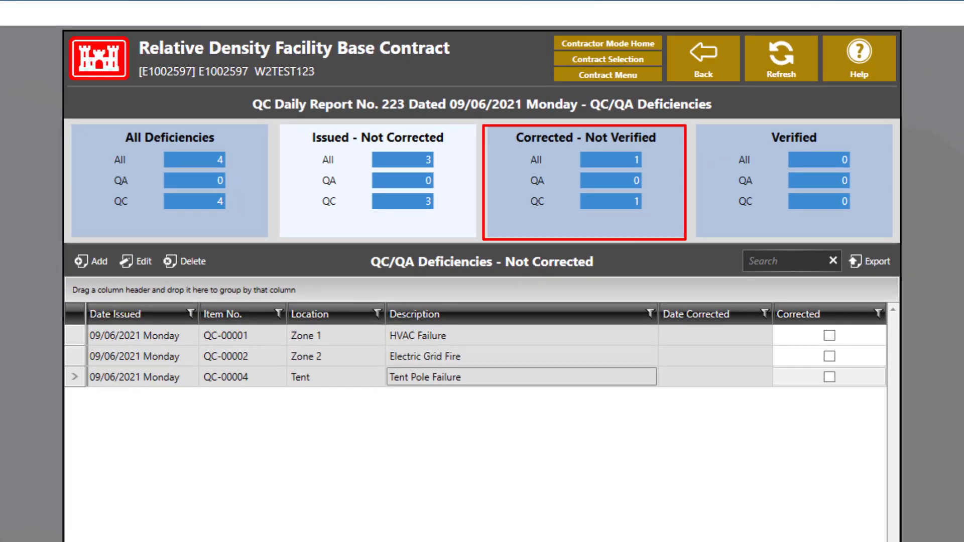
Step: Check the corrected and not-corrected deficiency lists and review the revision history of the Water Damage deficiency QC-00003
{"action": "left_click", "coordinate": [631, 166]}
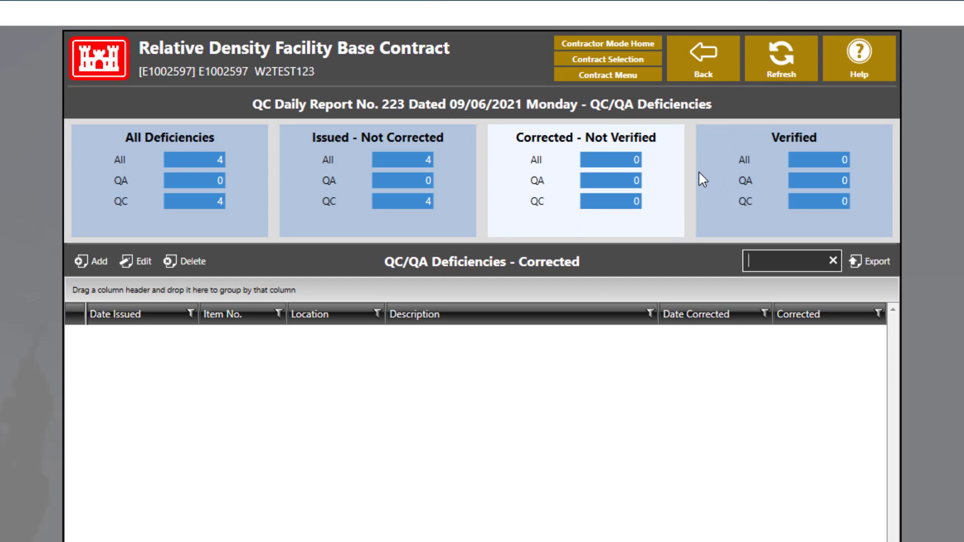
{"action": "left_click", "coordinate": [421, 171]}
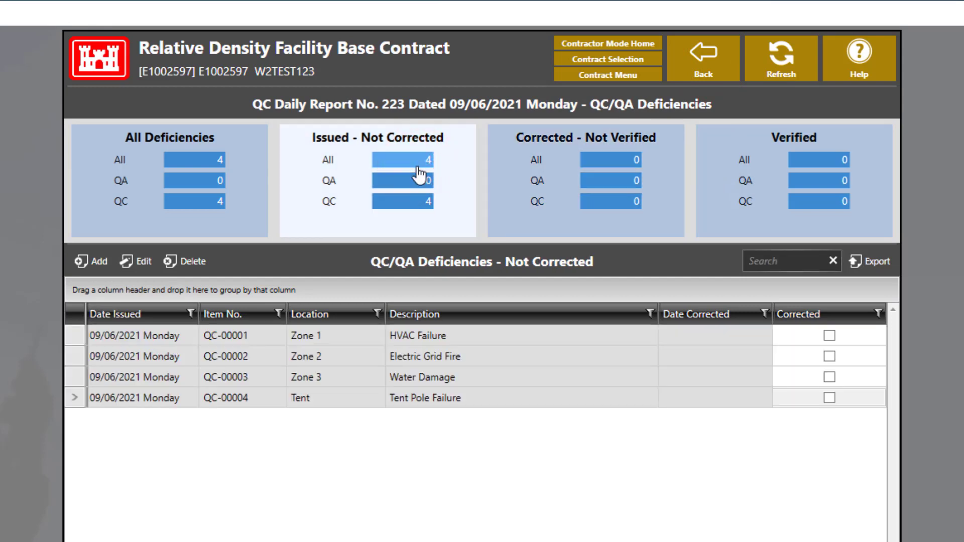
{"action": "double_click", "coordinate": [396, 377]}
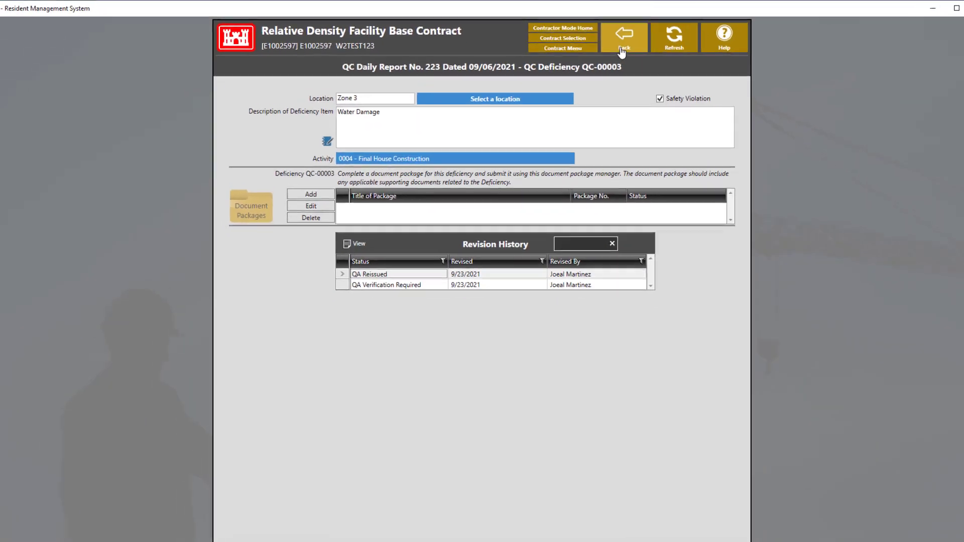
{"action": "left_click", "coordinate": [703, 63]}
Step: Mark the reissued Water Damage deficiency QC-00003 as corrected again, with a corrective action comment about the final pipe repair
{"action": "left_click", "coordinate": [832, 379]}
{"action": "left_click", "coordinate": [536, 239]}
{"action": "type", "text": "Fixed issue"}
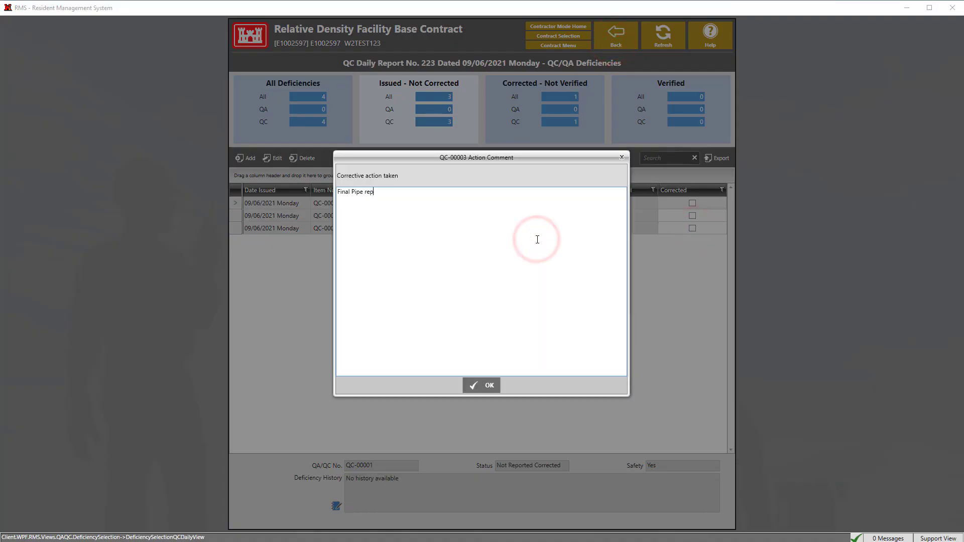
{"action": "left_click", "coordinate": [481, 385]}
Step: Refresh the deficiencies, review the Corrected - Not Verified and Verified groups, and return to the daily report overview
{"action": "left_click", "coordinate": [573, 124]}
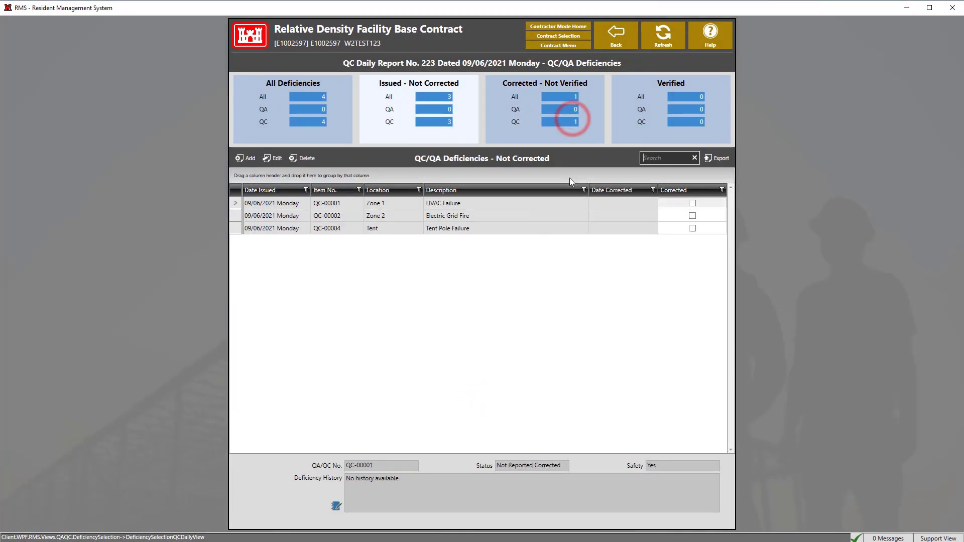
{"action": "left_click", "coordinate": [567, 121]}
{"action": "left_click", "coordinate": [650, 49]}
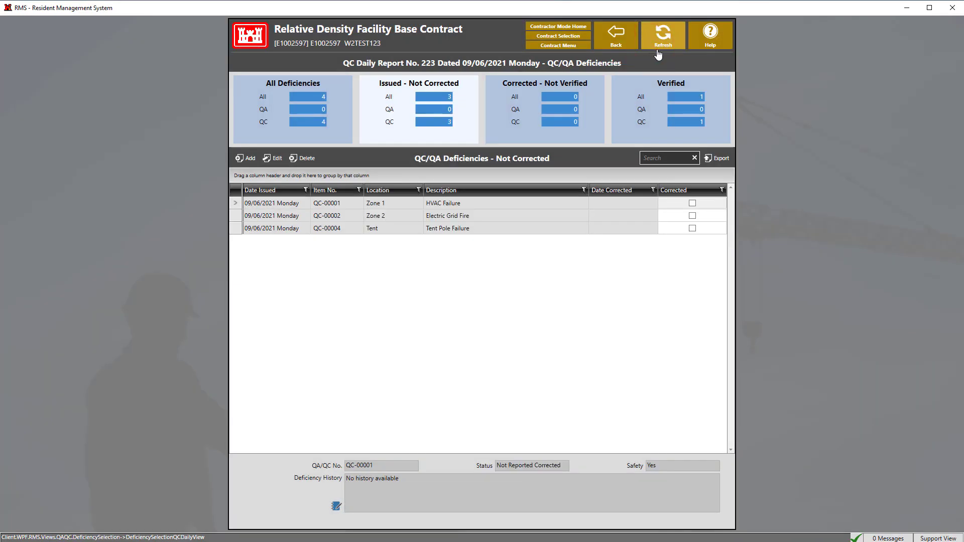
{"action": "left_click", "coordinate": [625, 103]}
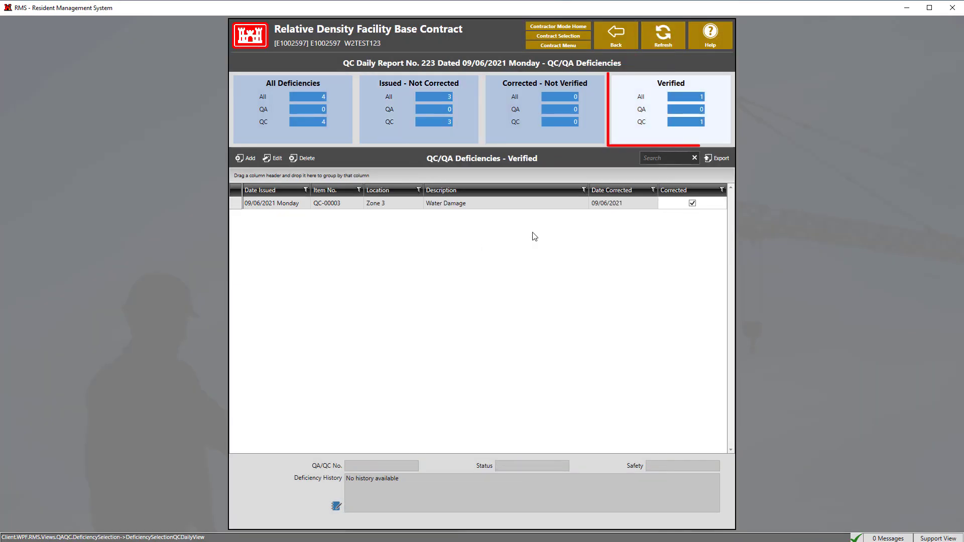
{"action": "left_click", "coordinate": [624, 50]}
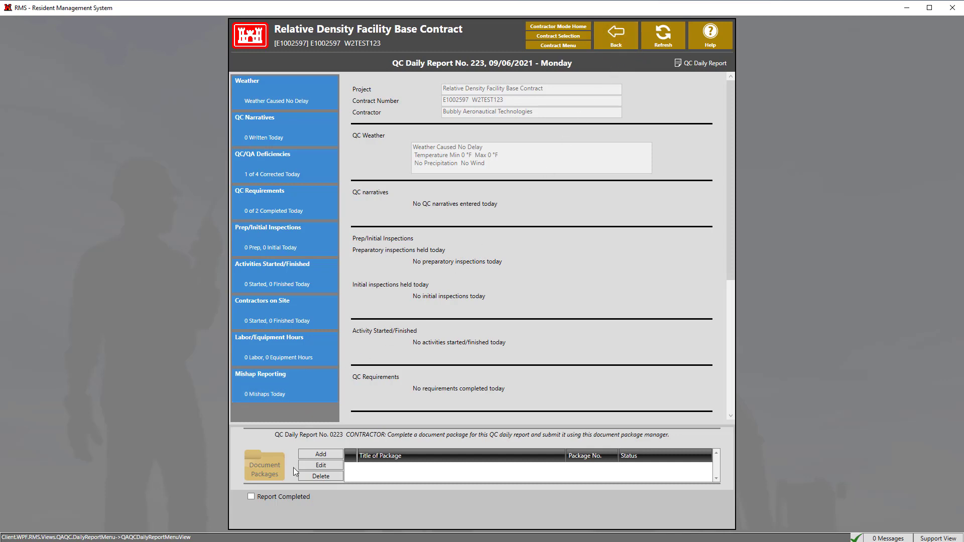
Step: Mark QC Daily Report No. 223 as completed and open its QC Daily Report printout
{"action": "left_click", "coordinate": [273, 499]}
{"action": "left_click", "coordinate": [458, 387]}
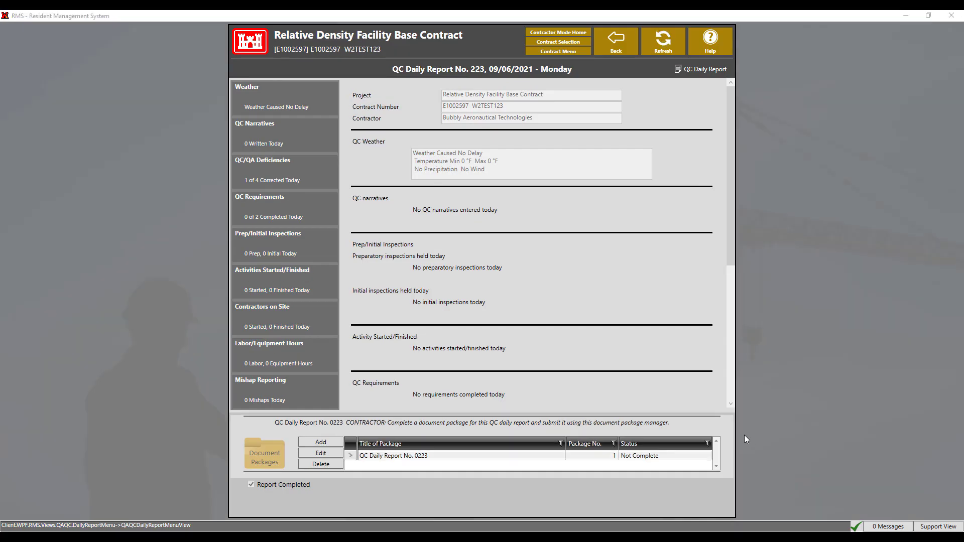
{"action": "left_click", "coordinate": [685, 73]}
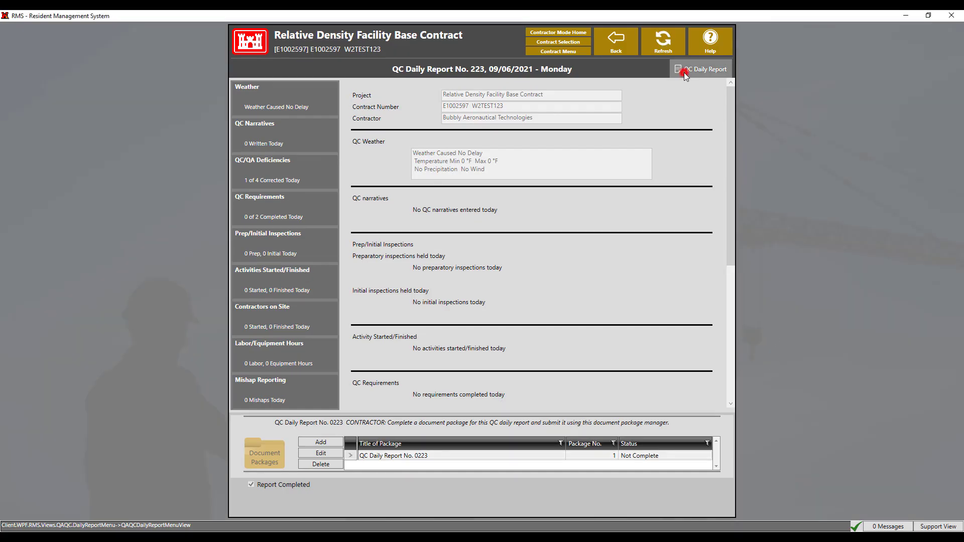